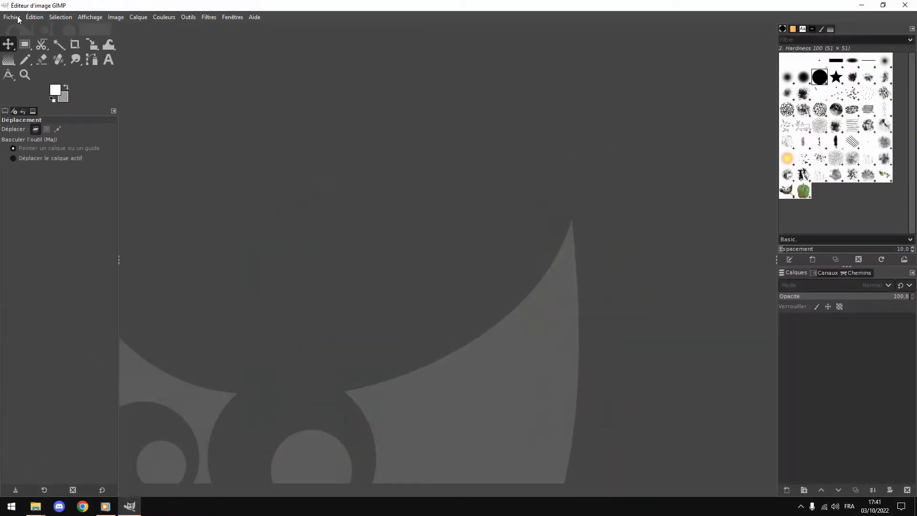
Step: Open img rectangle.jpg from the detourer image gimp folder as a layer
click(14, 17)
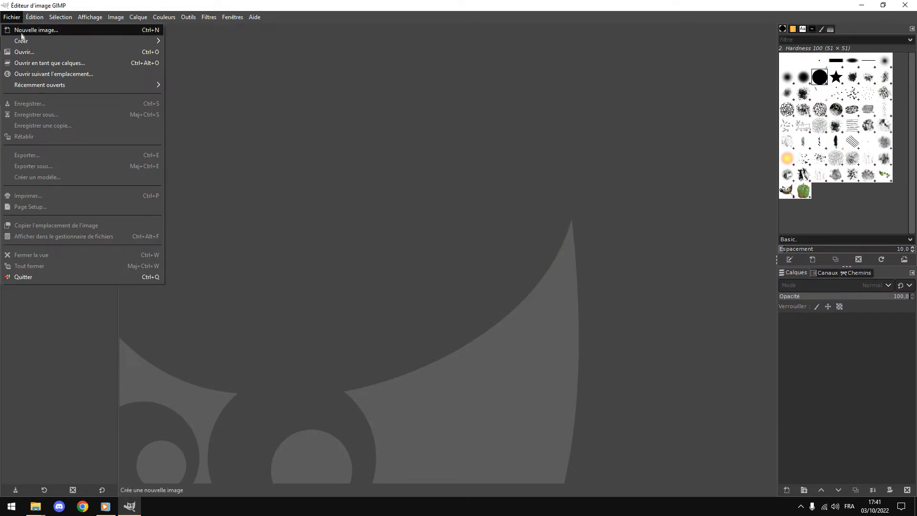
click(33, 62)
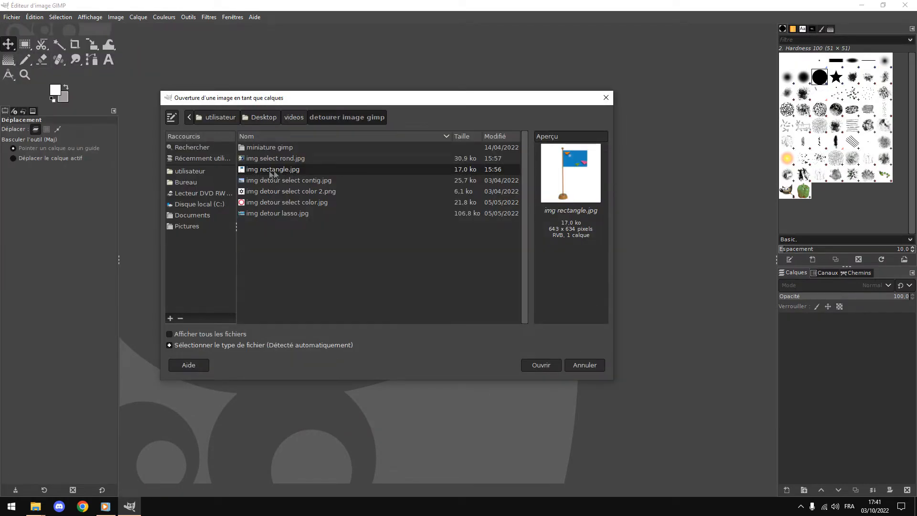
click(529, 364)
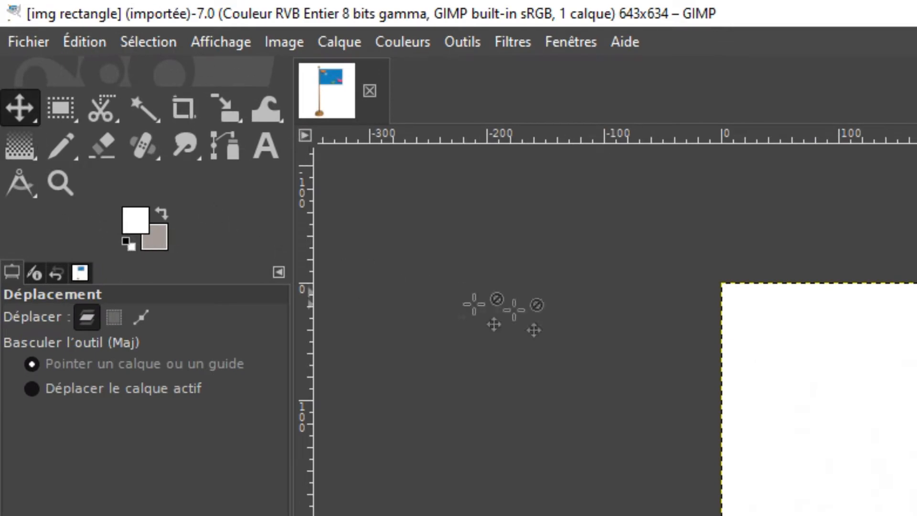
Step: Activate the rectangle selection tool
click(458, 42)
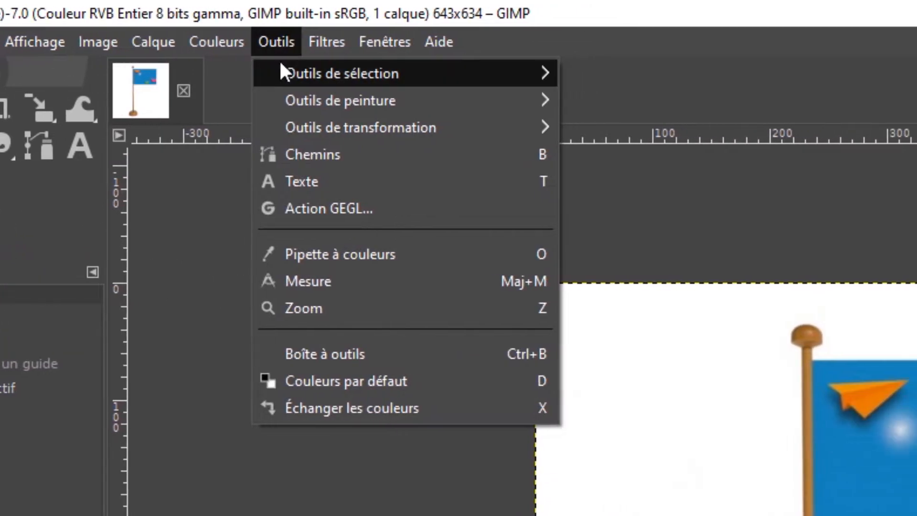
mouse_move(599, 73)
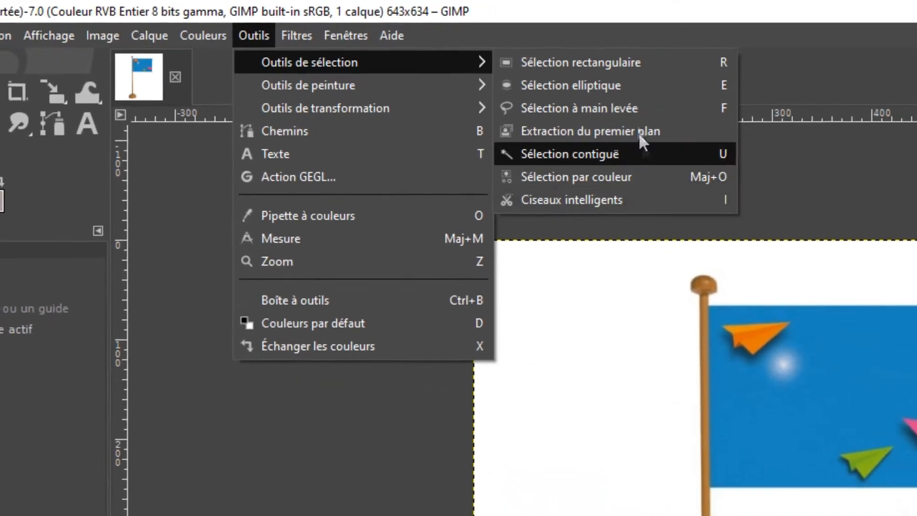
click(534, 54)
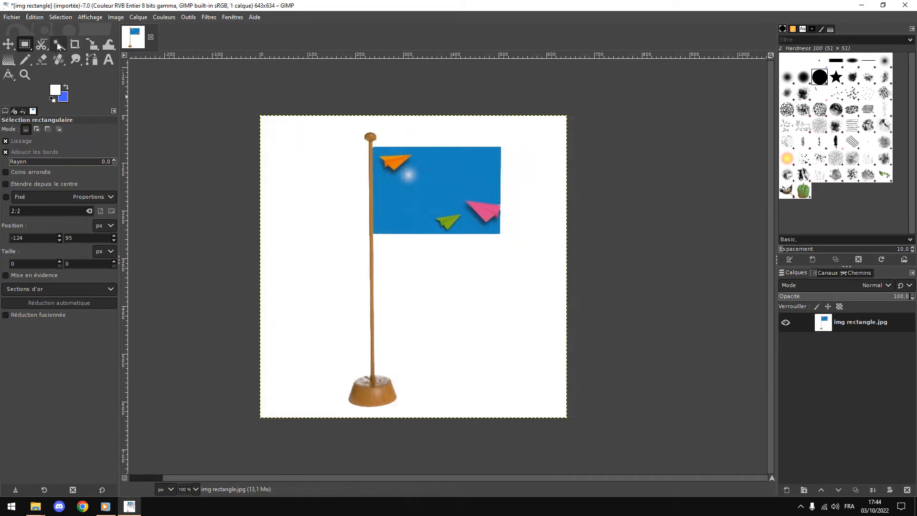
Step: Select the white area around the flag, pole and base with the contiguous selection tool
click(57, 45)
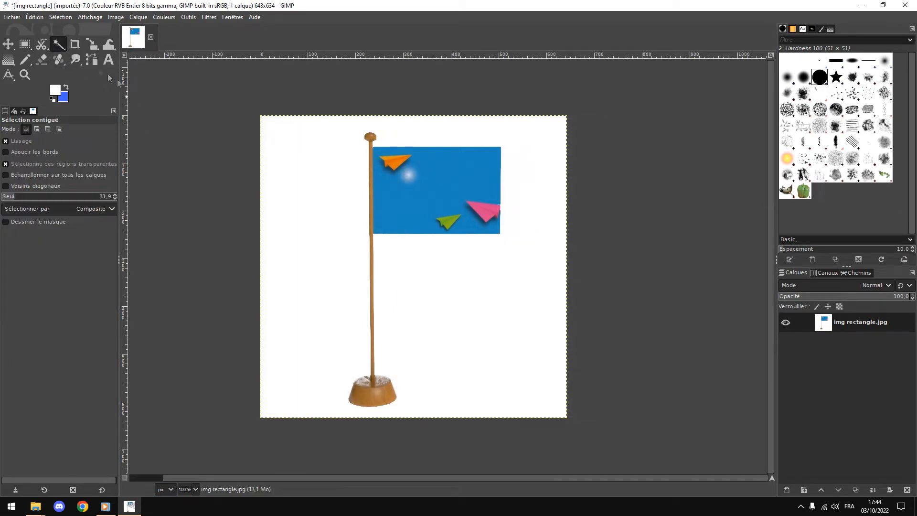
click(303, 239)
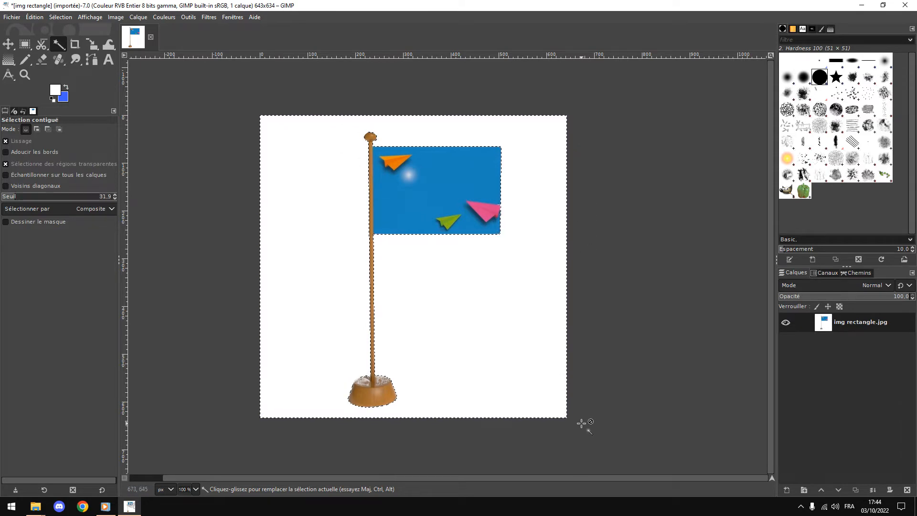
Step: Fill the selected area with the blue background colour, and refill it with the white foreground colour
key(ctrl+period)
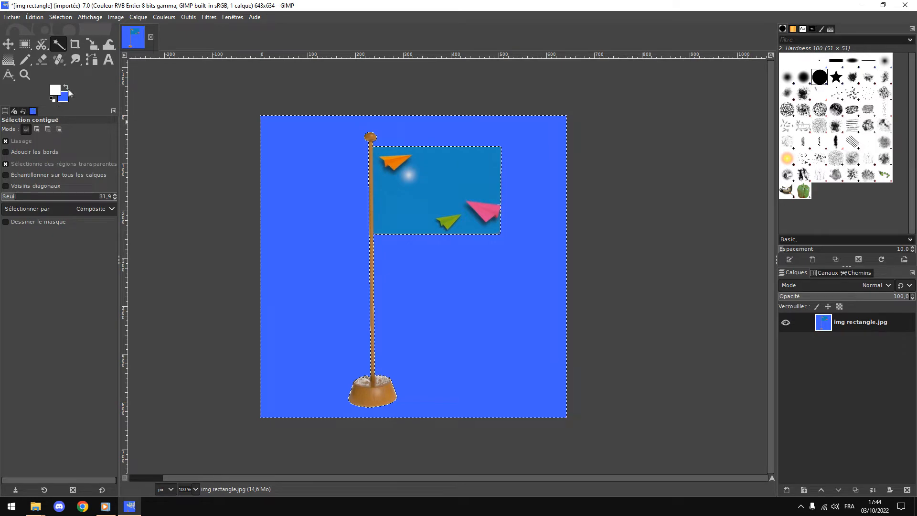
key(ctrl+comma)
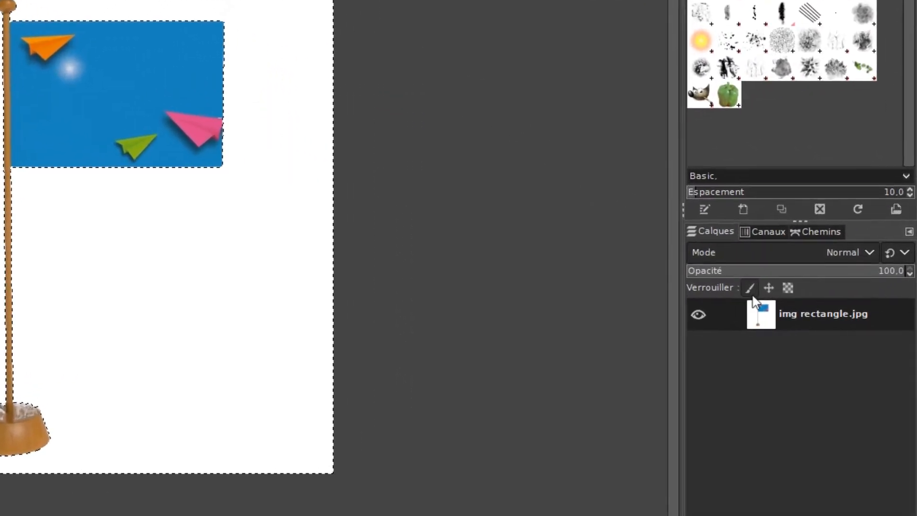
Step: Add an alpha channel to the img rectangle.jpg layer
right_click(752, 298)
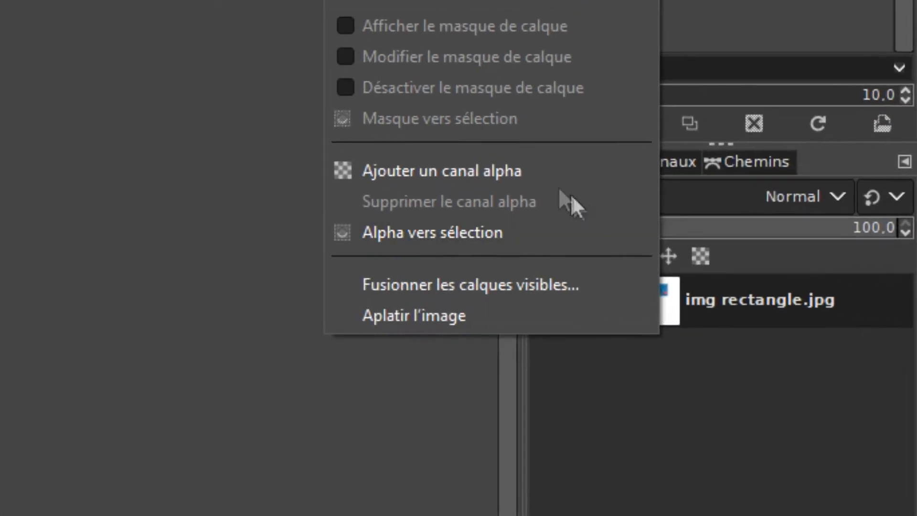
click(438, 175)
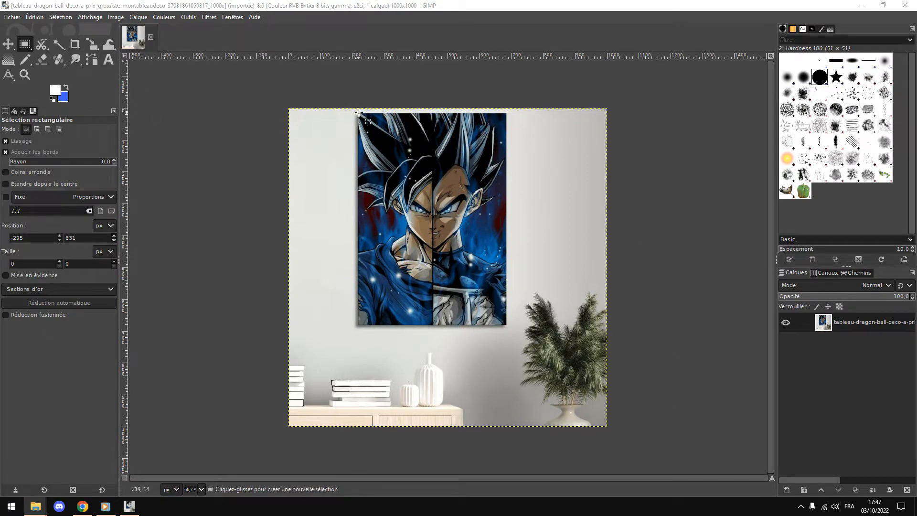
Step: Draw a rectangular selection about 473 × 672 px around the wall picture and tighten its upper-left corner to position 218, 15
drag(357, 112, 507, 322)
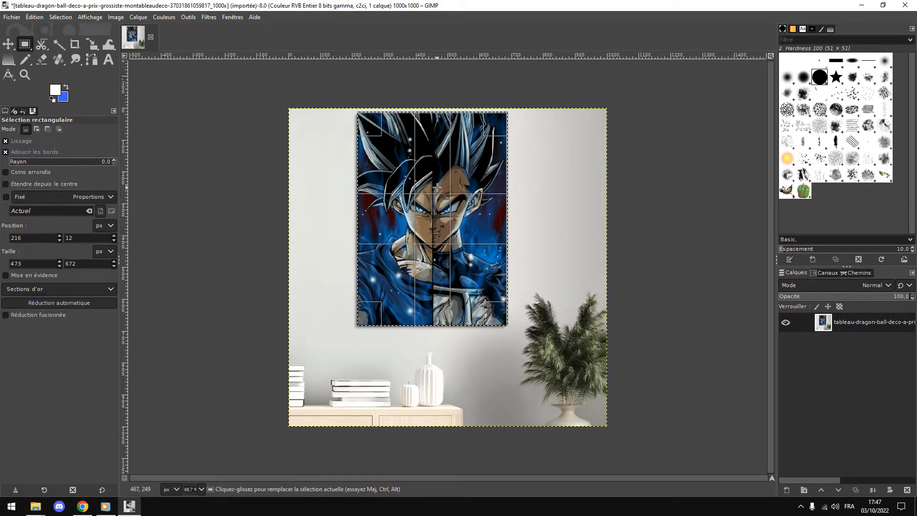
ctrl+scroll(390, 113, up, 4)
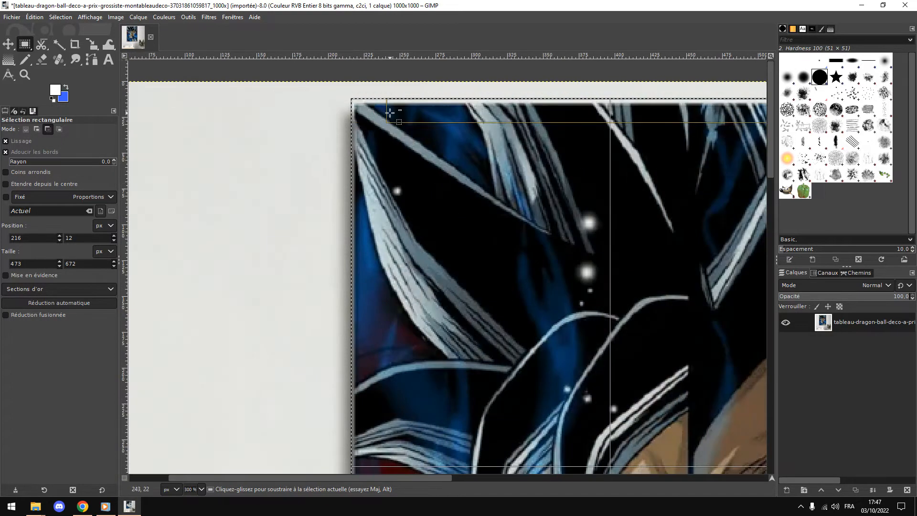
ctrl+scroll(390, 113, up, 5)
drag(342, 103, 358, 126)
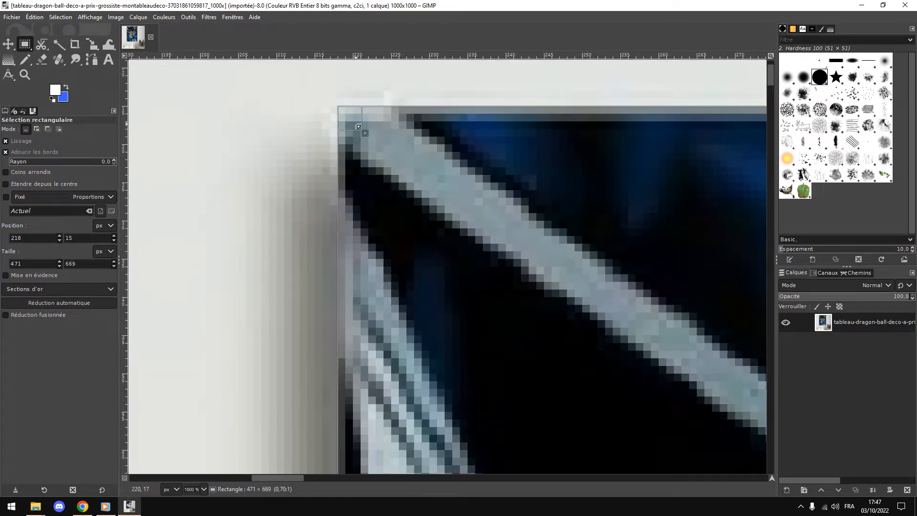
Step: Fit the two lower corners of the rectangular selection precisely to the wall picture's lower corners
ctrl+scroll(554, 315, down, 4)
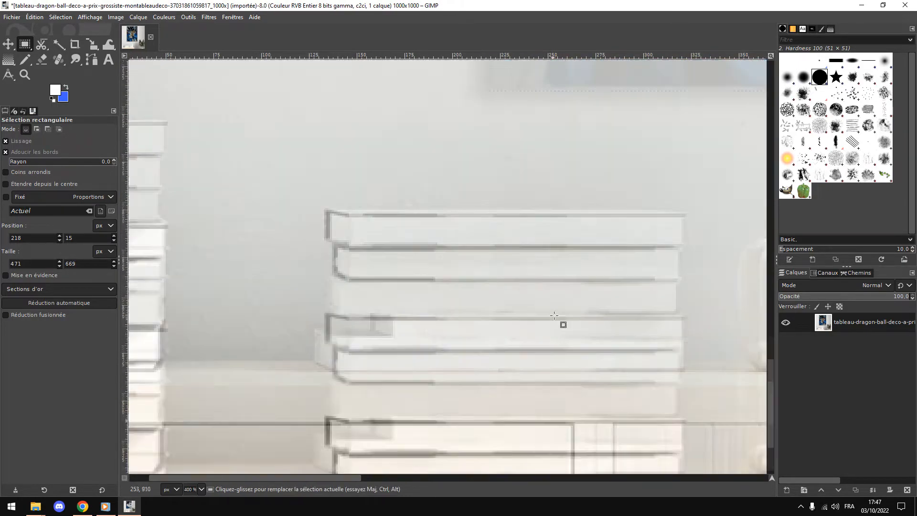
scroll(553, 316, up, 3)
ctrl+scroll(544, 292, up, 4)
drag(401, 301, 405, 285)
ctrl+scroll(515, 295, down, 4)
drag(362, 478, 658, 478)
ctrl+scroll(469, 259, up, 4)
drag(466, 270, 454, 277)
Step: Fit the selection's upper-right corner to the wall picture, giving a 466 × 665 px selection at position 218, 17
scroll(473, 261, up, 5)
ctrl+scroll(473, 260, down, 5)
scroll(473, 210, up, 5)
ctrl+scroll(479, 76, up, 5)
drag(436, 103, 373, 127)
ctrl+scroll(377, 129, down, 8)
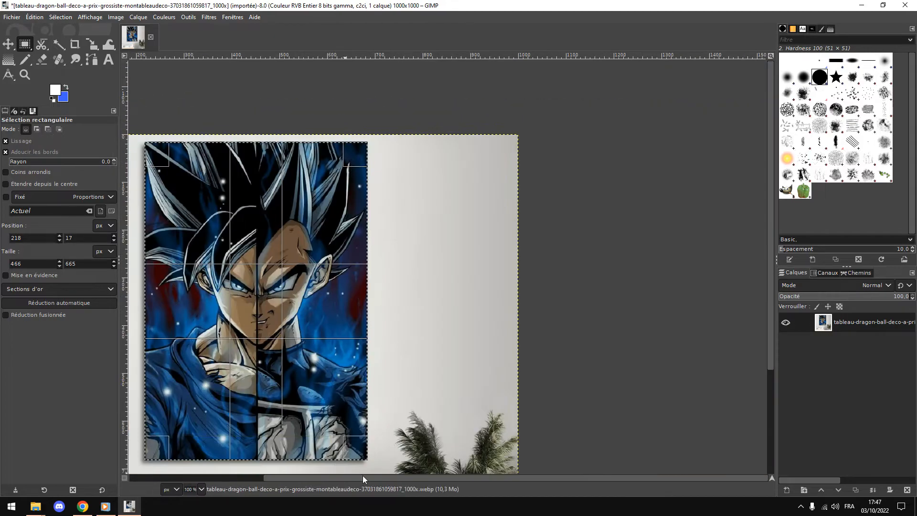
ctrl+scroll(363, 478, down, 1)
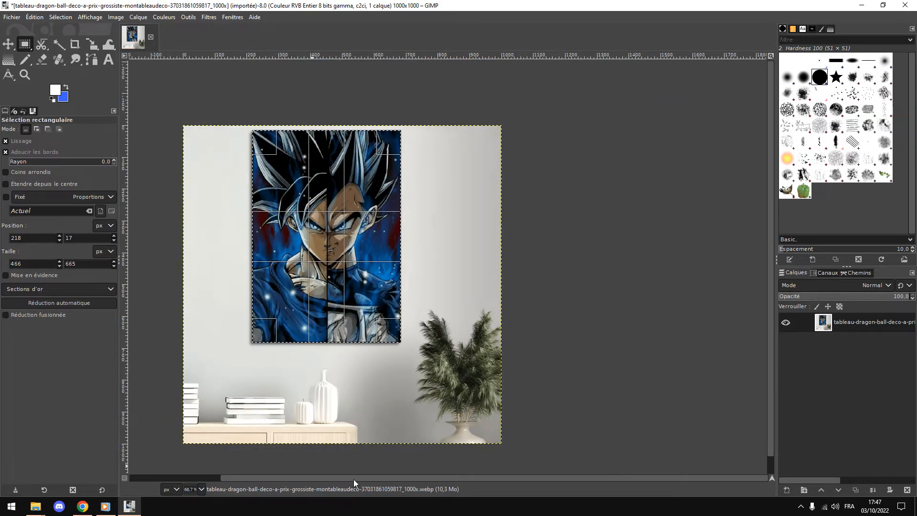
drag(354, 479, 309, 479)
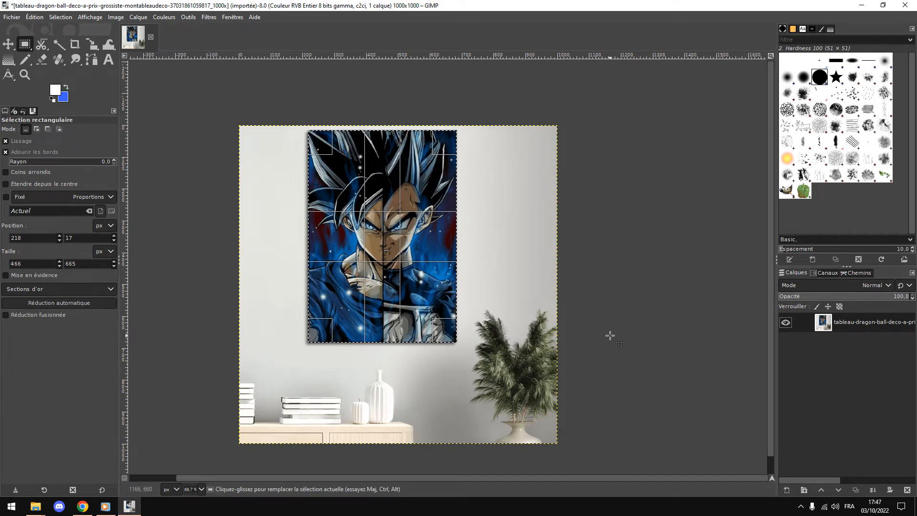
Step: Delete the contents of the selected wall picture and undo the deletion
key(Delete)
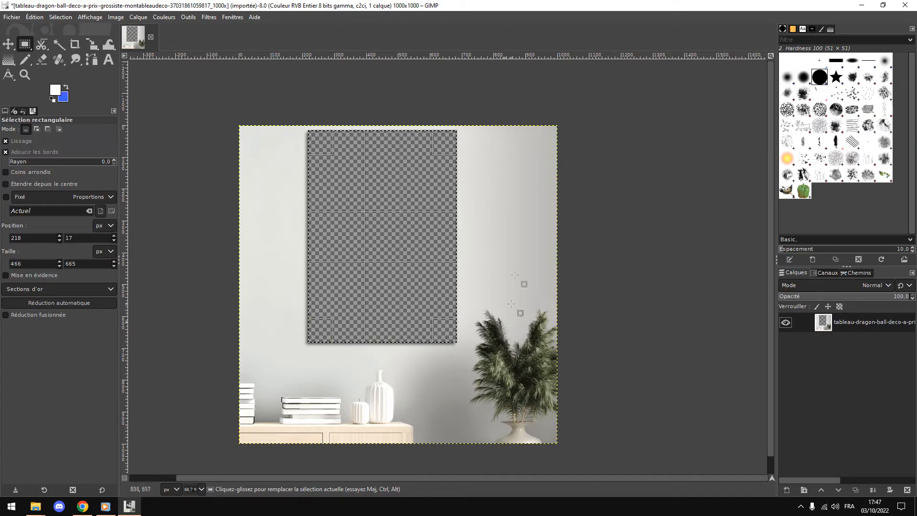
key(ctrl+z)
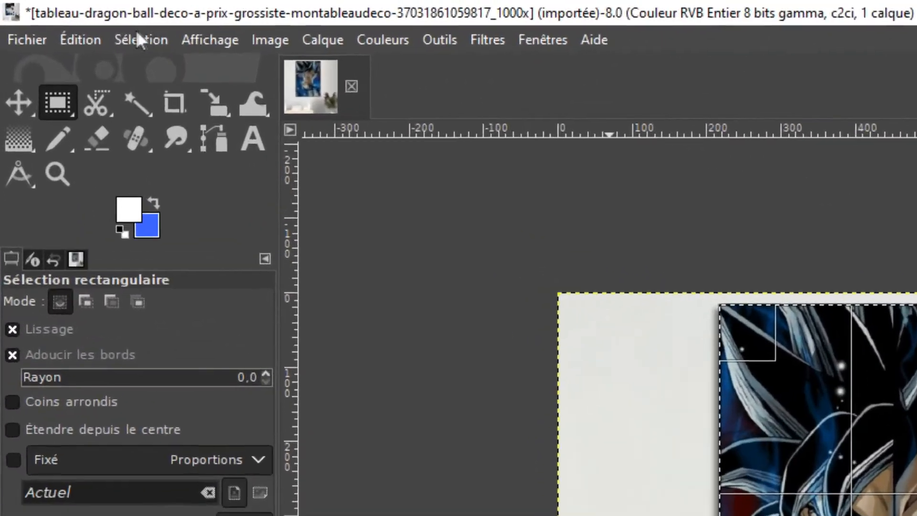
Step: Invert the selection, delete the room surrounding the wall picture, and clear the selection
click(58, 17)
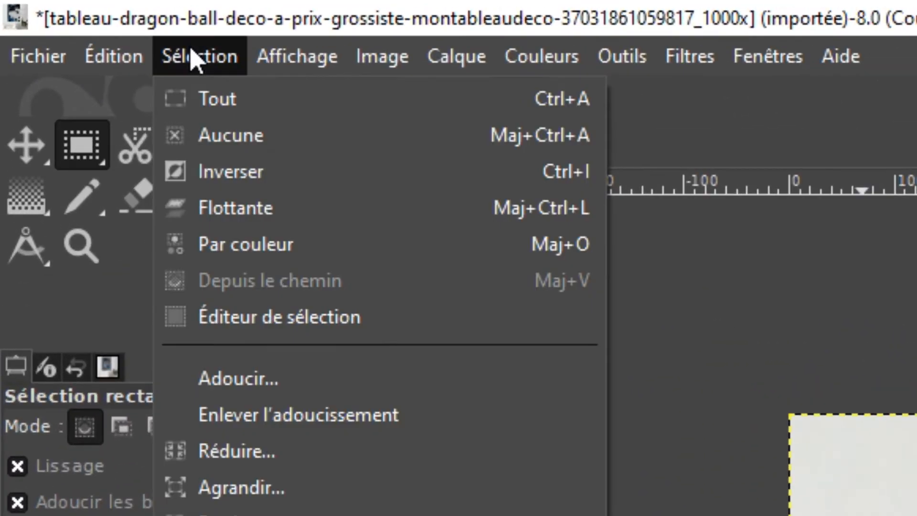
click(275, 181)
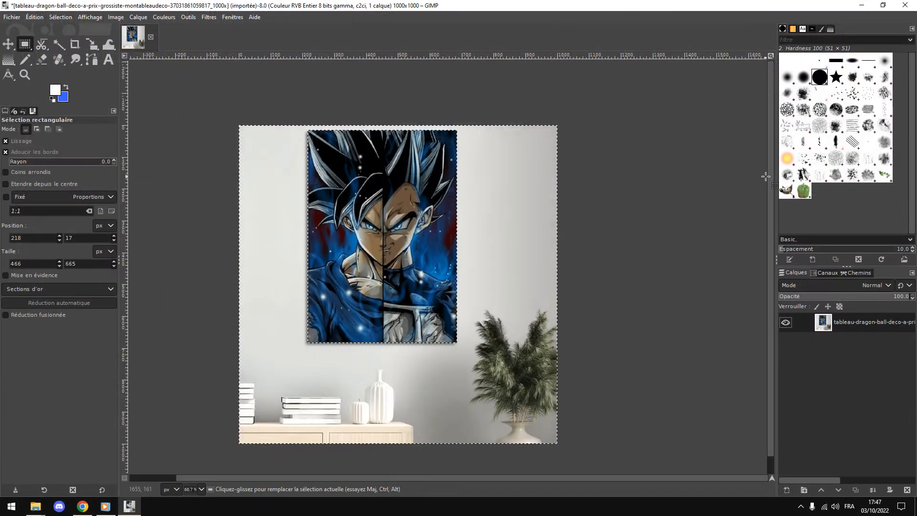
key(Delete)
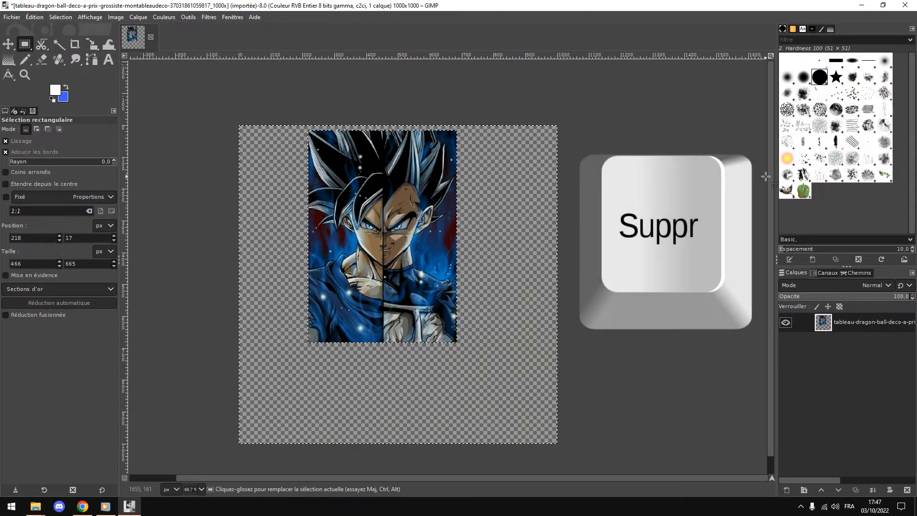
click(307, 113)
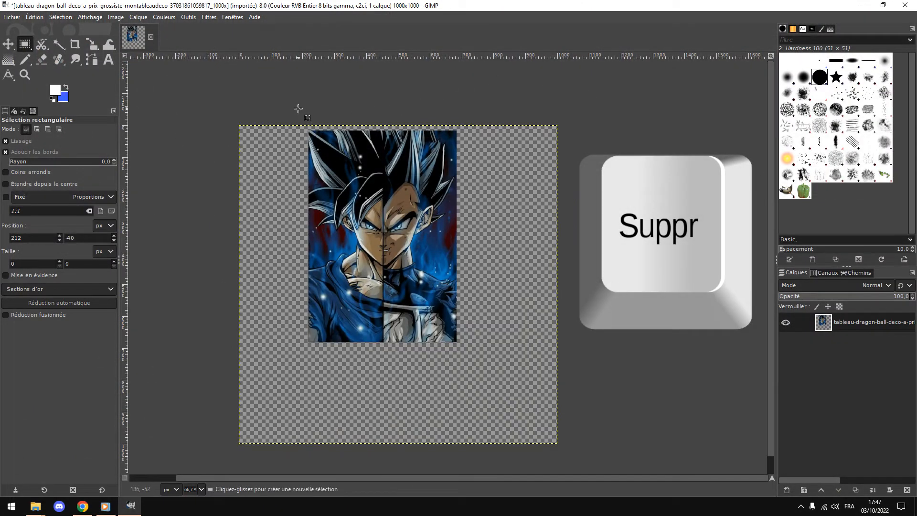
Step: Move the cut-out picture layer downwards with the Move tool
click(7, 44)
drag(407, 220, 411, 268)
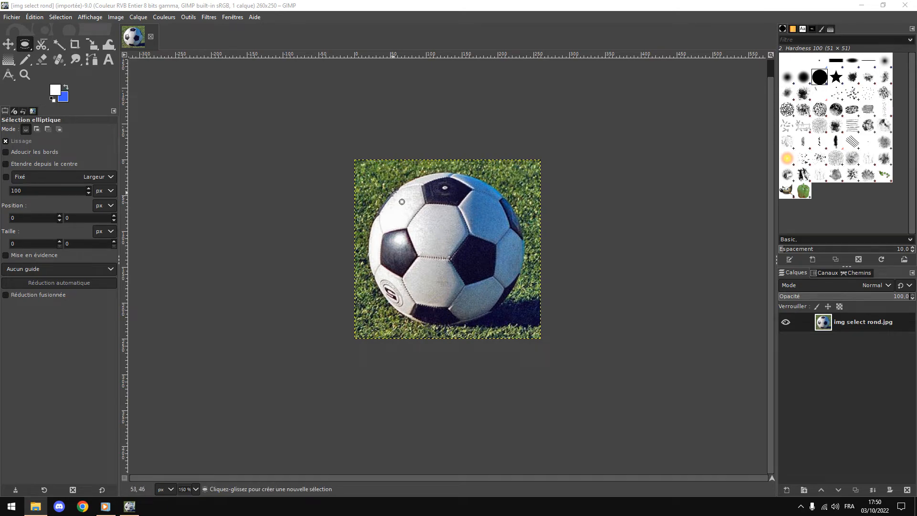
Step: Draw an elliptical selection on the soccer ball and stretch its four sides out to the ball's outline
drag(395, 189, 502, 278)
drag(443, 193, 444, 177)
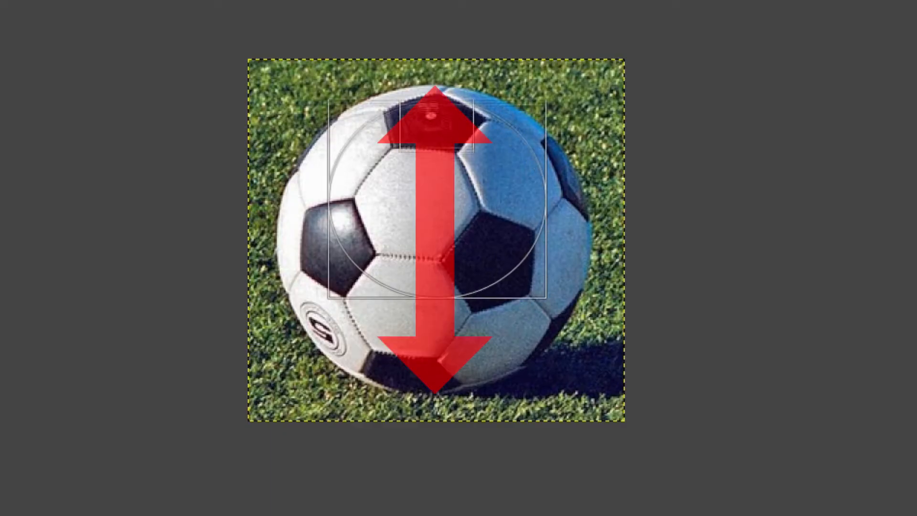
drag(428, 291, 428, 387)
drag(335, 238, 286, 238)
drag(545, 238, 589, 239)
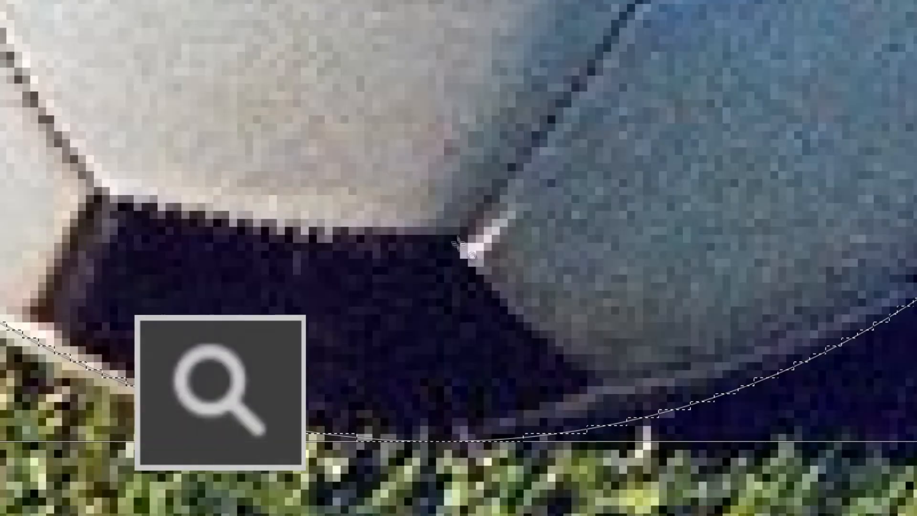
Step: Fine-tune the ellipse's lower and right edges against the ball's outline, giving a 216 × 213 px selection at position 20, 18
drag(476, 414, 477, 405)
scroll(437, 335, down, 4)
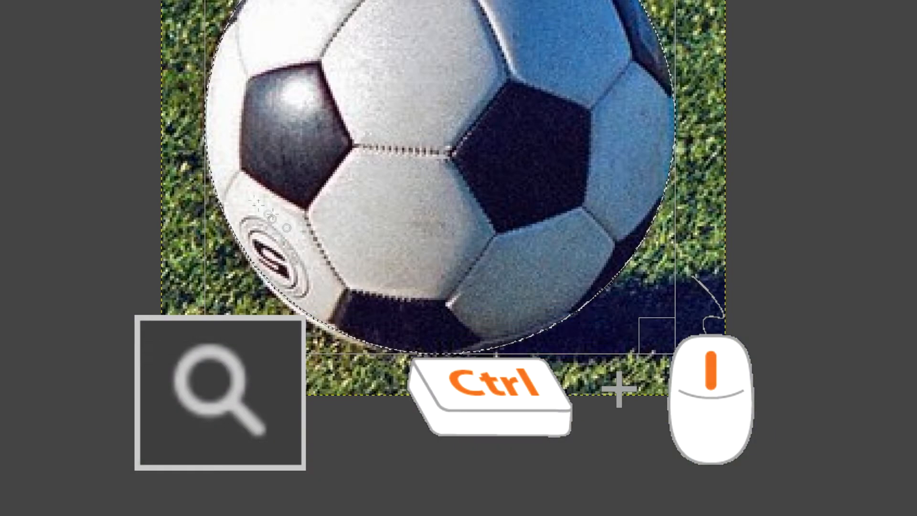
scroll(188, 137, up, 2)
scroll(210, 112, up, 2)
scroll(240, 96, down, 4)
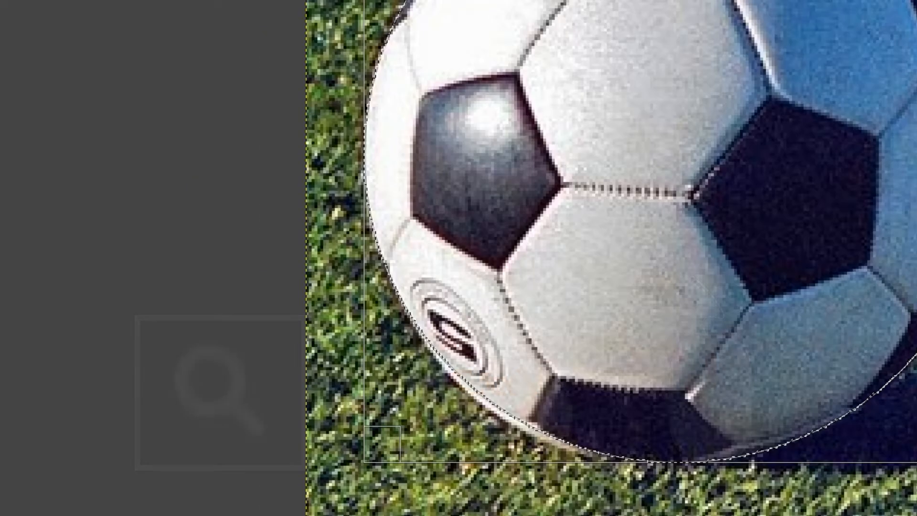
scroll(459, 258, right, 3)
scroll(780, 140, up, 2)
scroll(780, 141, up, 2)
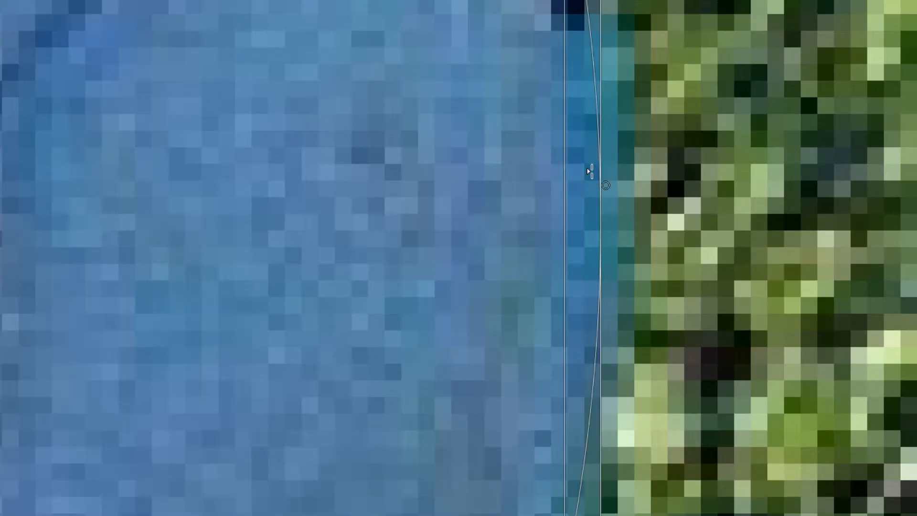
mouse_move(592, 172)
mouse_down()
mouse_move(574, 173)
mouse_move(585, 175)
mouse_up()
scroll(585, 175, down, 7)
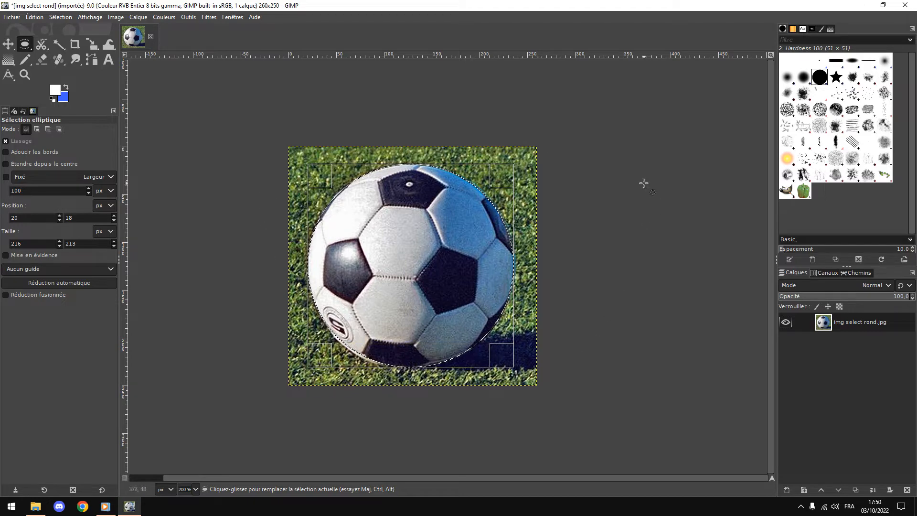
Step: Delete the contents of the elliptical ball selection and undo the deletion
key(Delete)
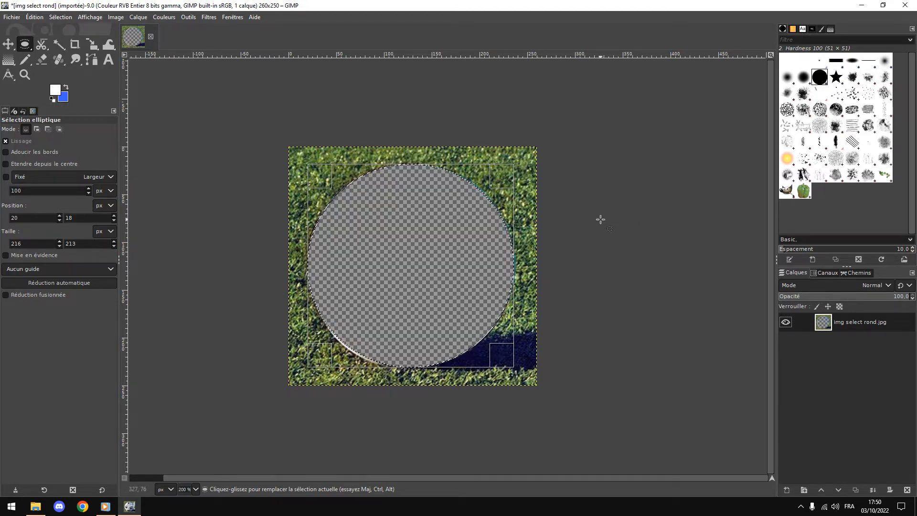
key(ctrl+z)
Step: Invert the elliptical selection and delete the grass around the soccer ball
click(60, 17)
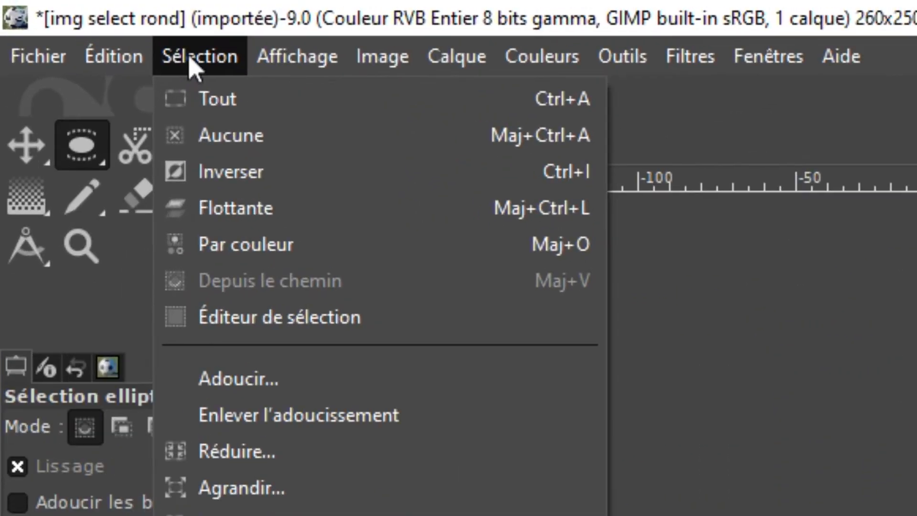
click(262, 185)
key(Delete)
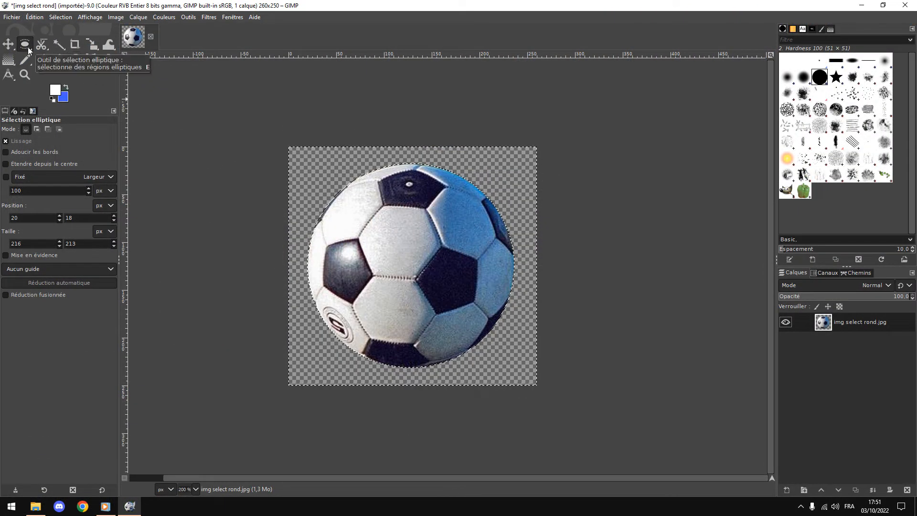
Step: Clear the selection around the cut-out soccer ball and switch to the Move tool
click(191, 116)
key(m)
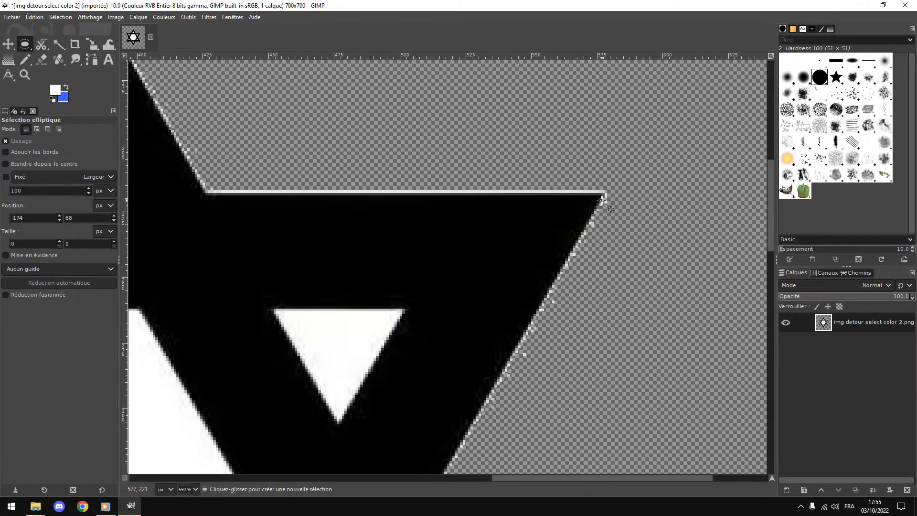
Step: Delete the white background selected around the black star with Fuzzy Select at threshold 78, keeping the white areas inside the star
scroll(466, 238, down, 5)
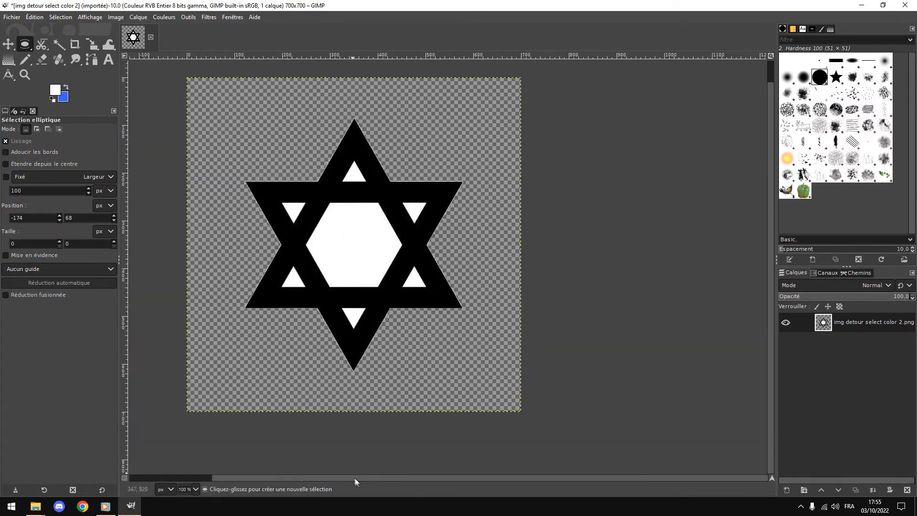
drag(354, 479, 272, 478)
mouse_move(115, 292)
mouse_down()
mouse_move(136, 289)
mouse_move(115, 289)
mouse_up()
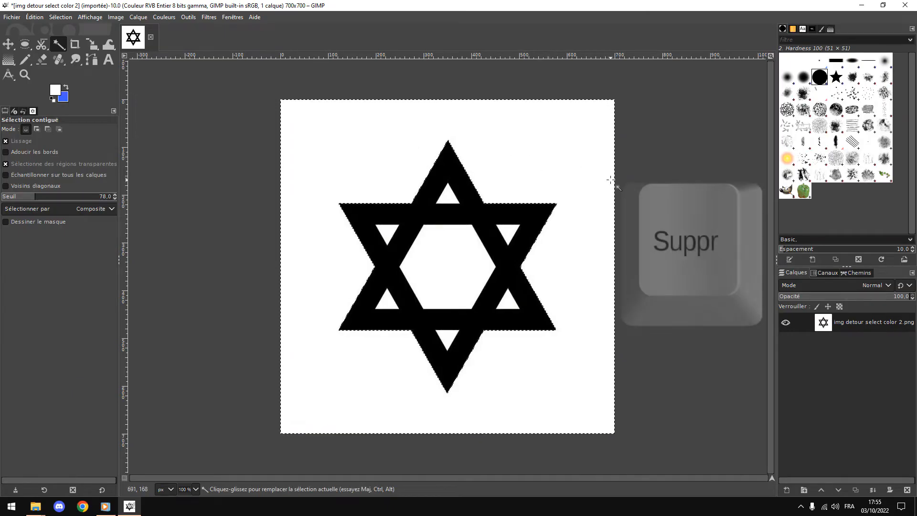
key(Delete)
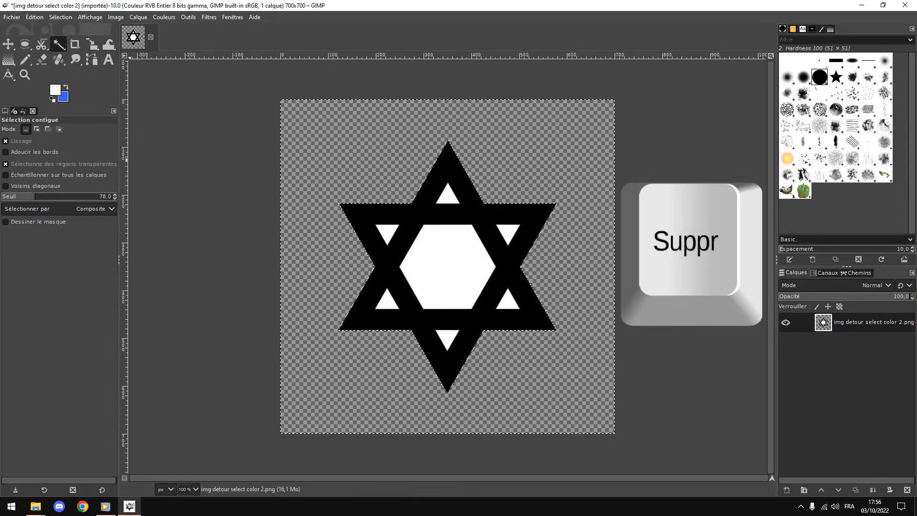
click(25, 44)
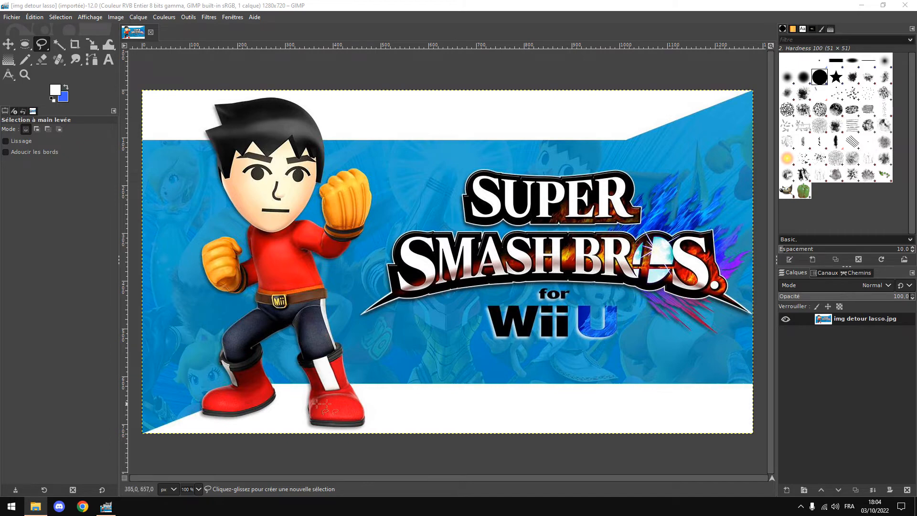
Step: Start a Free Select outline at the pointed tip of the character's hair and trace along its upper edge
scroll(219, 102, up, 8)
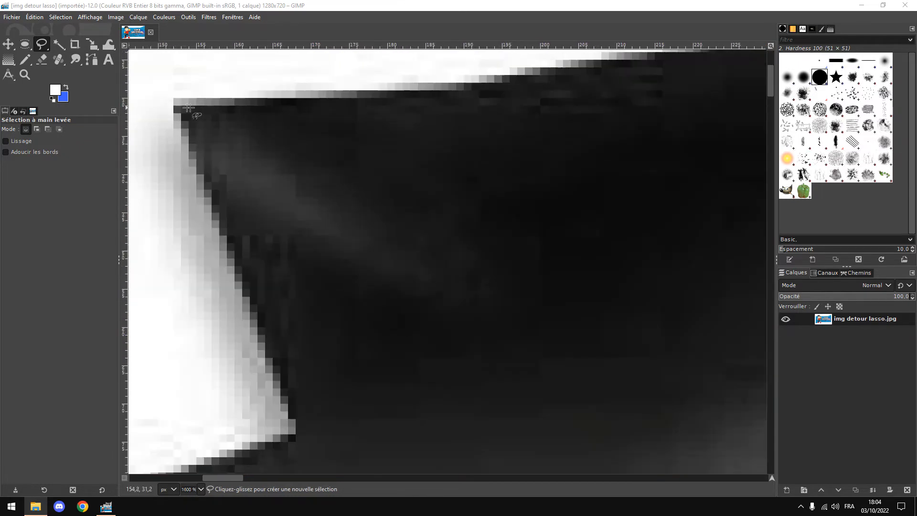
click(186, 104)
click(365, 96)
click(534, 74)
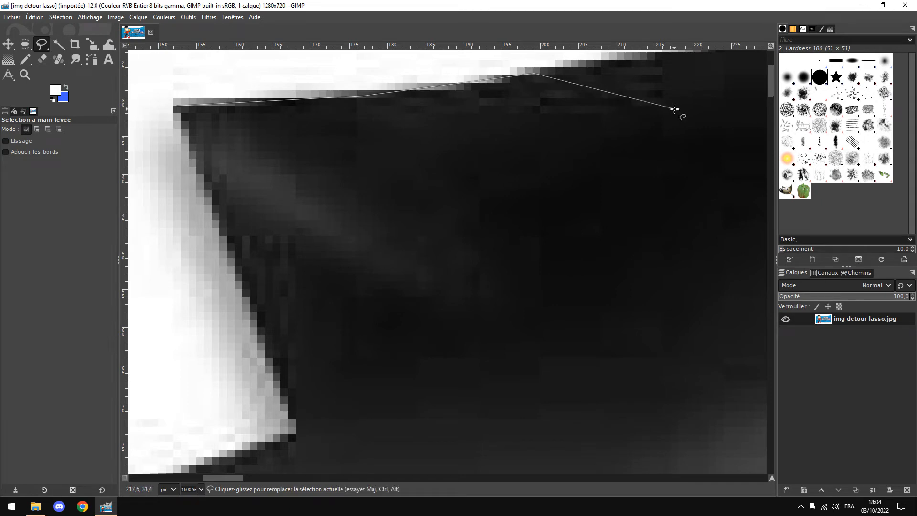
scroll(675, 109, up, 5)
click(712, 228)
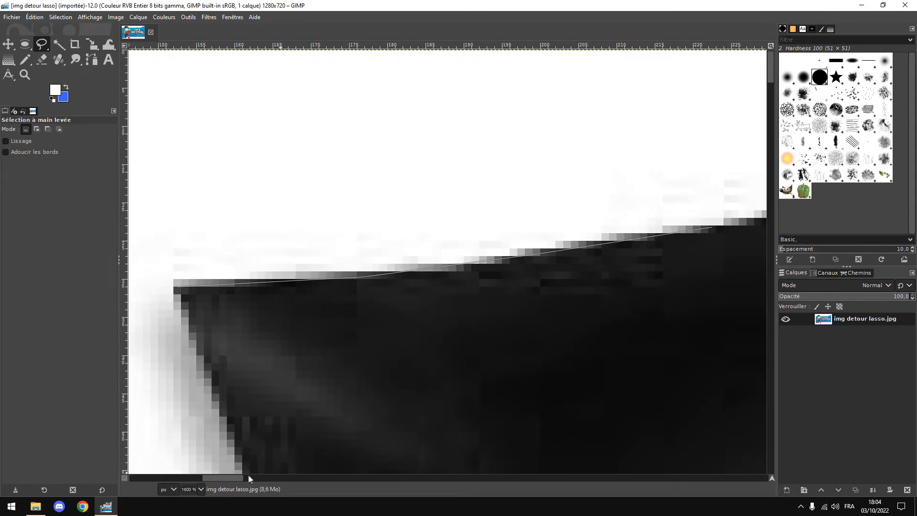
Step: Continue the freehand outline over the crown of the hair and down the slope on the raised fist's side
drag(240, 477, 272, 478)
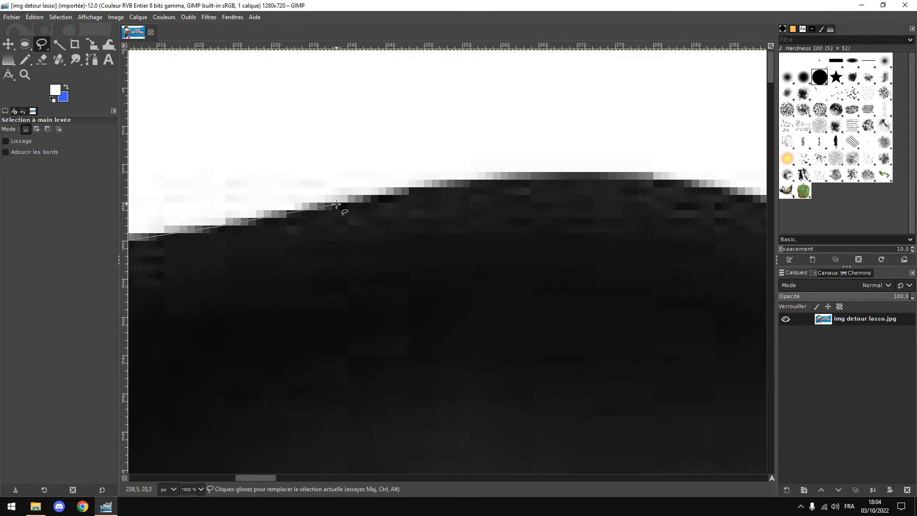
click(597, 179)
click(707, 188)
mouse_move(269, 480)
mouse_down()
mouse_move(311, 477)
mouse_move(297, 479)
mouse_up()
click(390, 215)
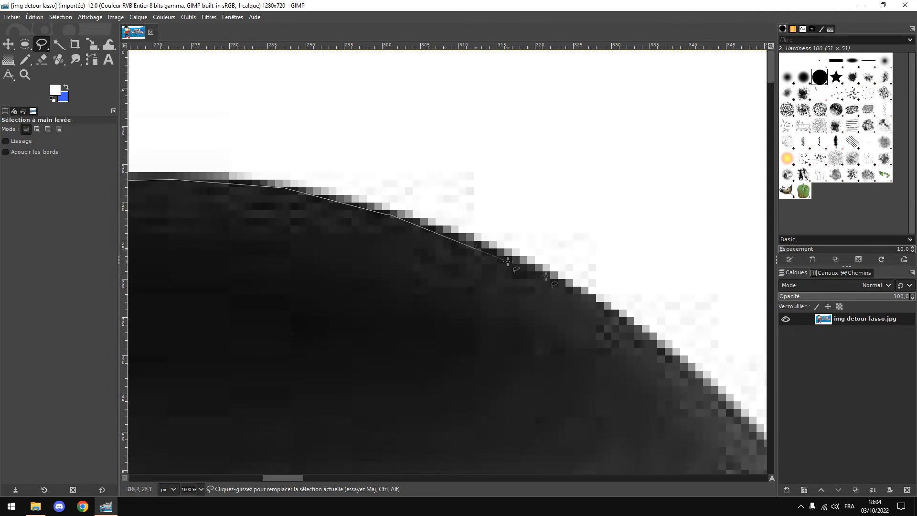
click(570, 285)
drag(285, 478, 309, 479)
Step: Trace the outline around the rest of the character, join it to the starting point at the hair tip and validate the selection
scroll(483, 385, down, 2)
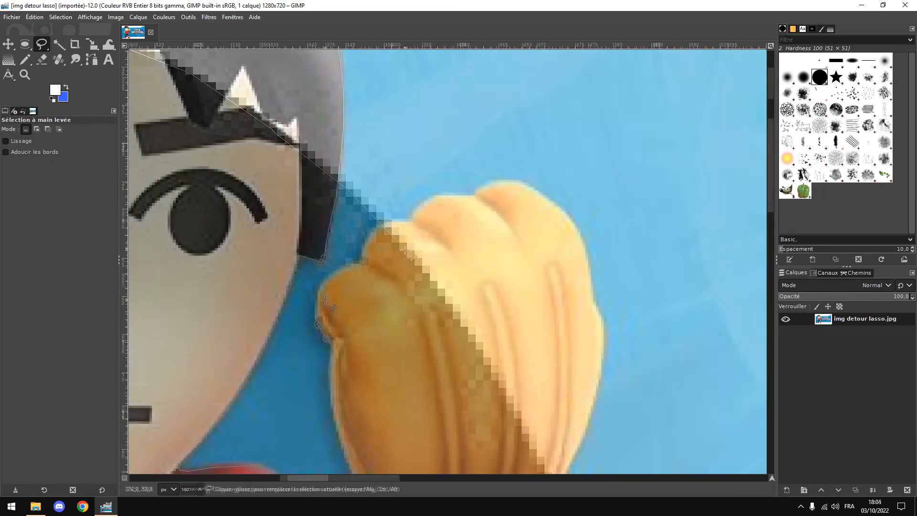
scroll(308, 319, up, 2)
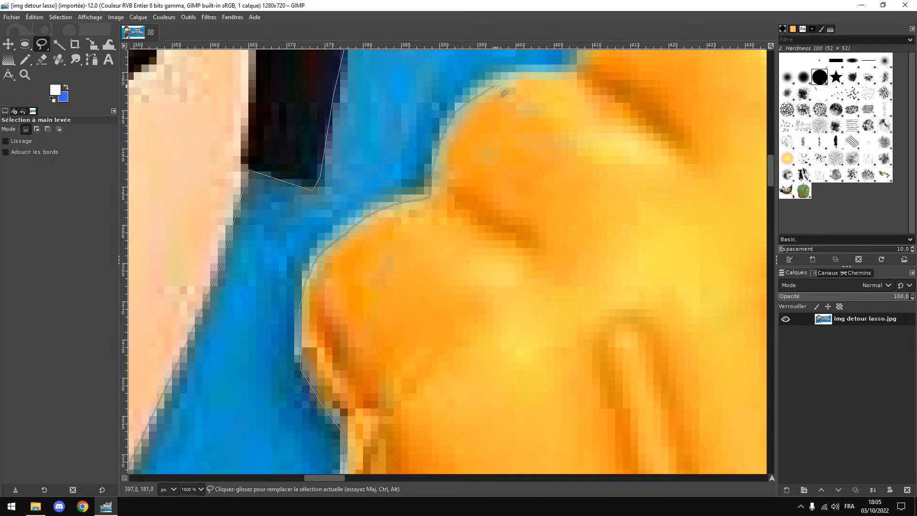
scroll(597, 153, up, 2)
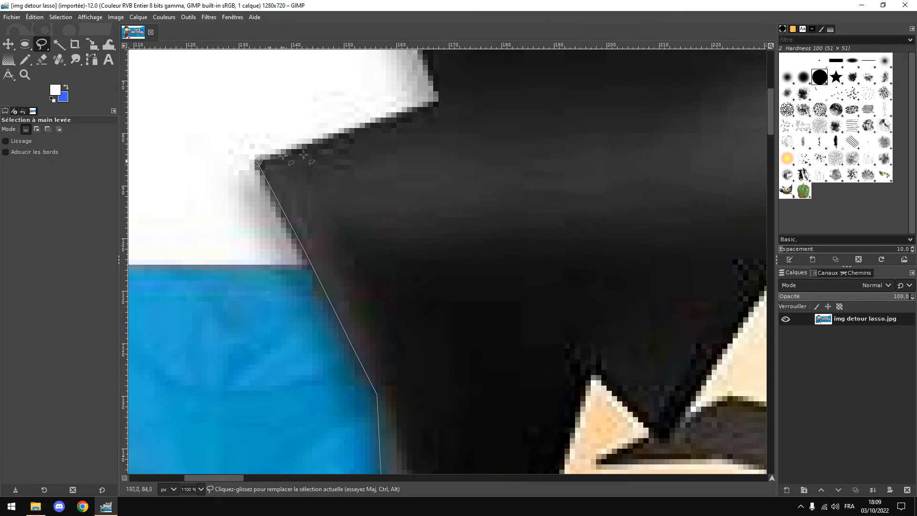
click(441, 100)
scroll(442, 101, up, 4)
click(358, 87)
key(Return)
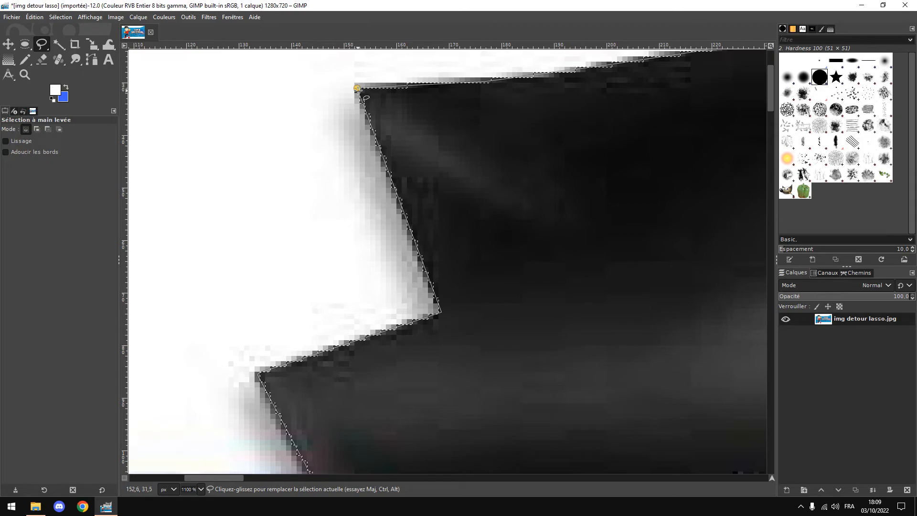
Step: Delete the character inside the freehand selection and undo the deletion
scroll(632, 344, down, 5)
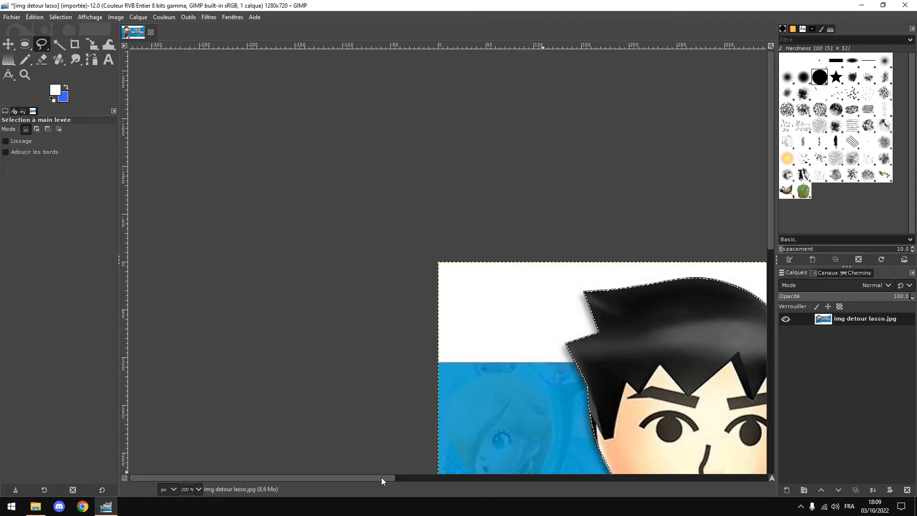
scroll(381, 477, right, 6)
scroll(388, 372, down, 3)
scroll(388, 373, down, 3)
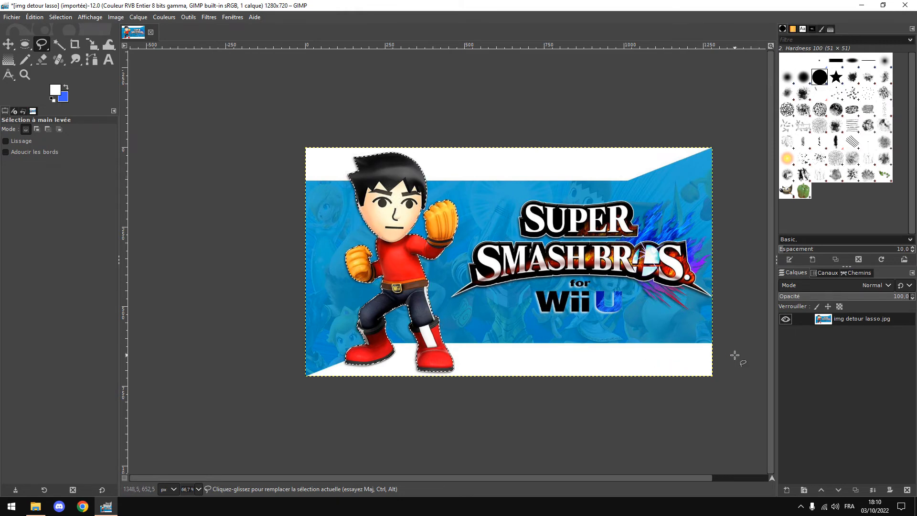
key(Delete)
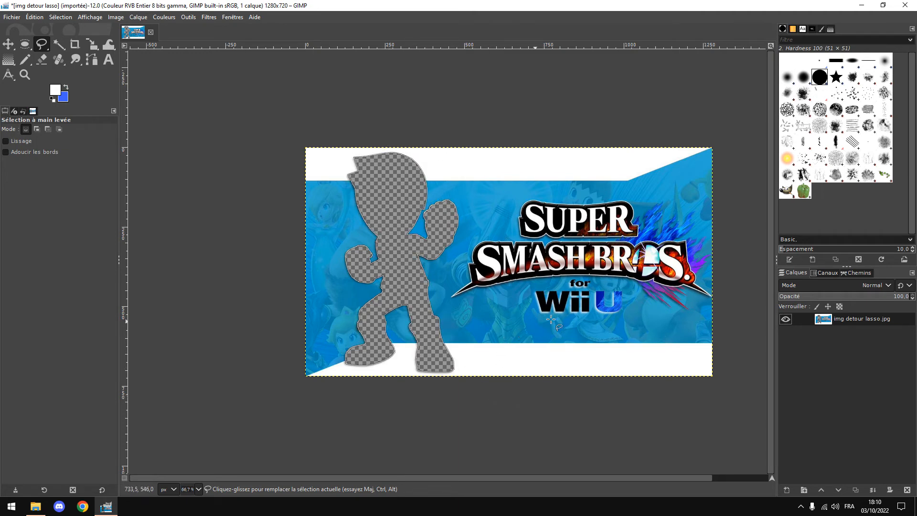
key(ctrl+z)
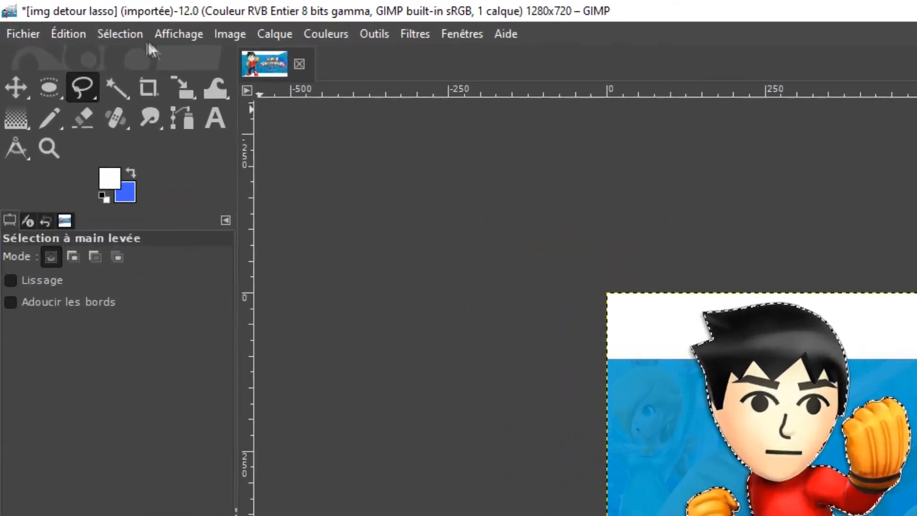
Step: Invert the freehand selection and delete the background around the character
click(62, 17)
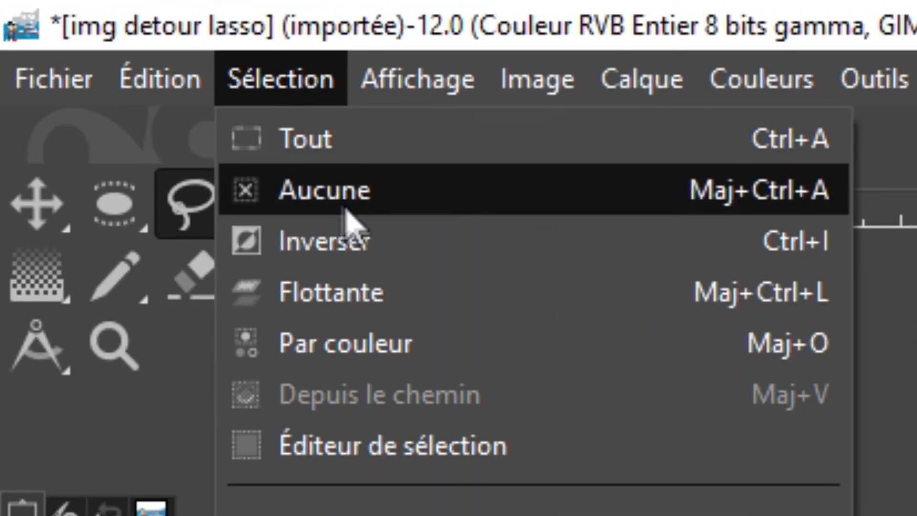
click(362, 239)
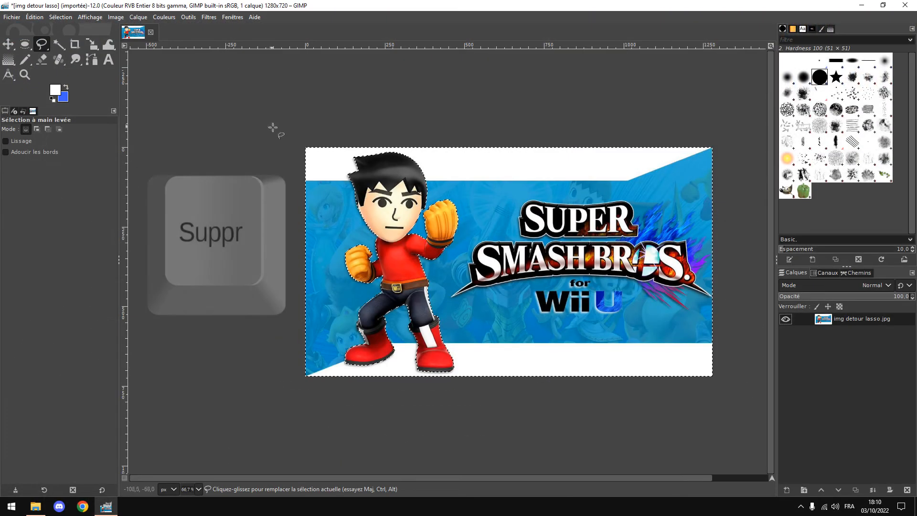
key(Delete)
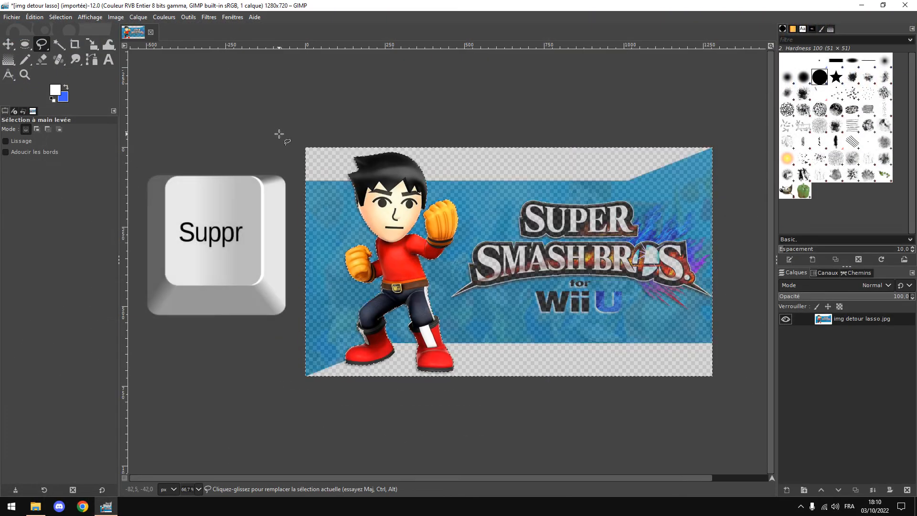
Step: Clear the selection and move the cut-out character's layer sideways to the middle of the canvas
key(ctrl+shift+a)
key(e)
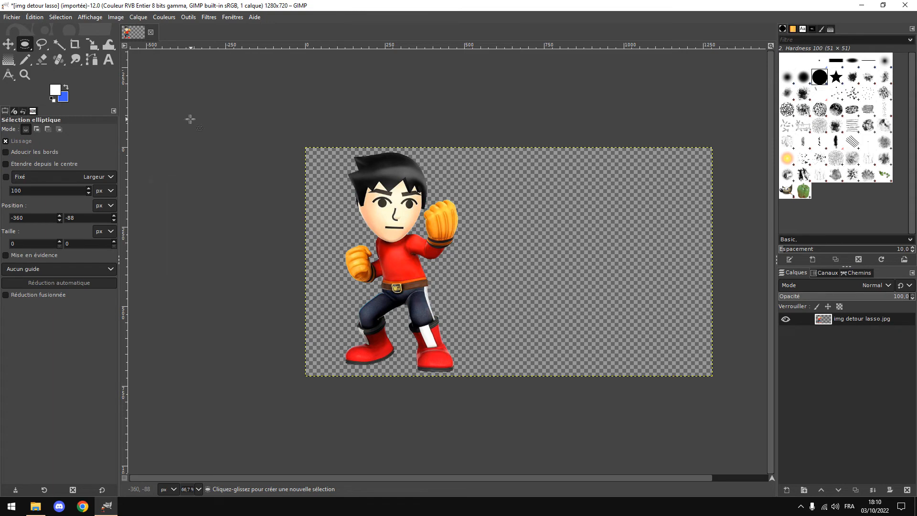
click(9, 44)
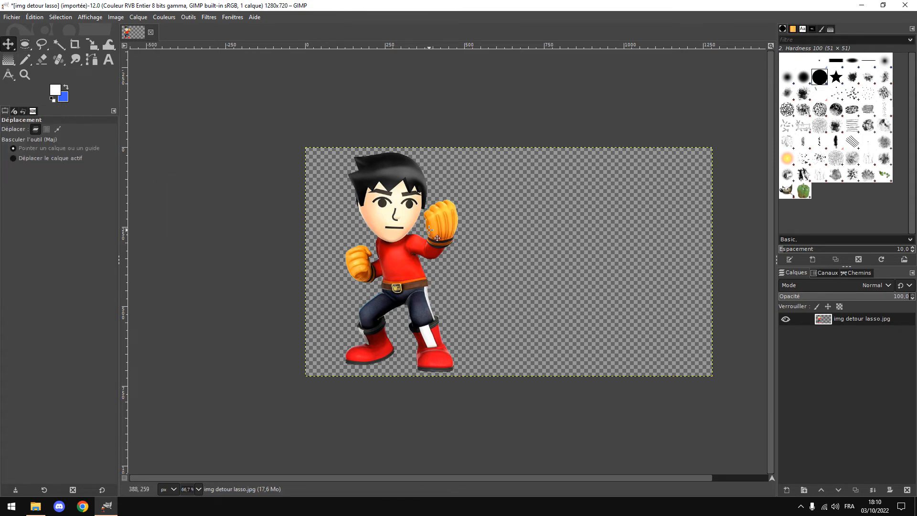
drag(385, 210, 499, 212)
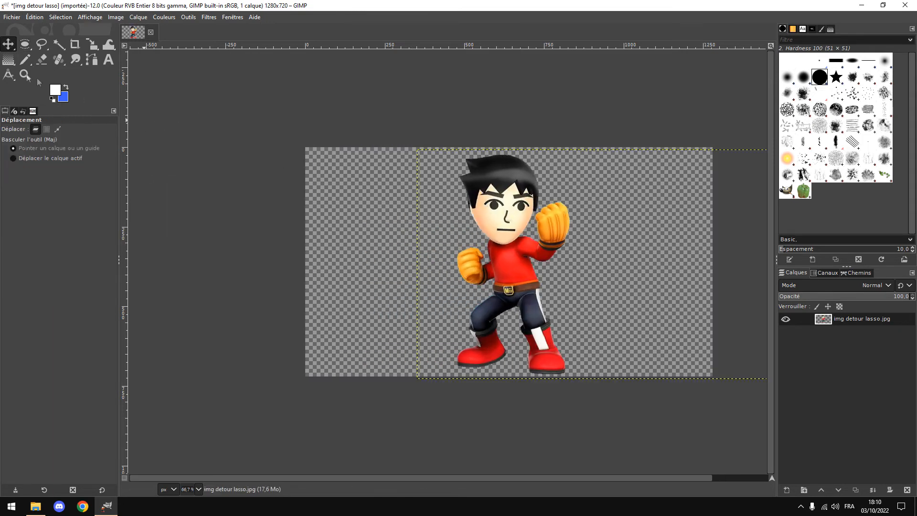
Step: Free-select the leftover blue fringe along the dark cuff above the character's red boot, delete it and clear the selection
scroll(523, 158, up, 7)
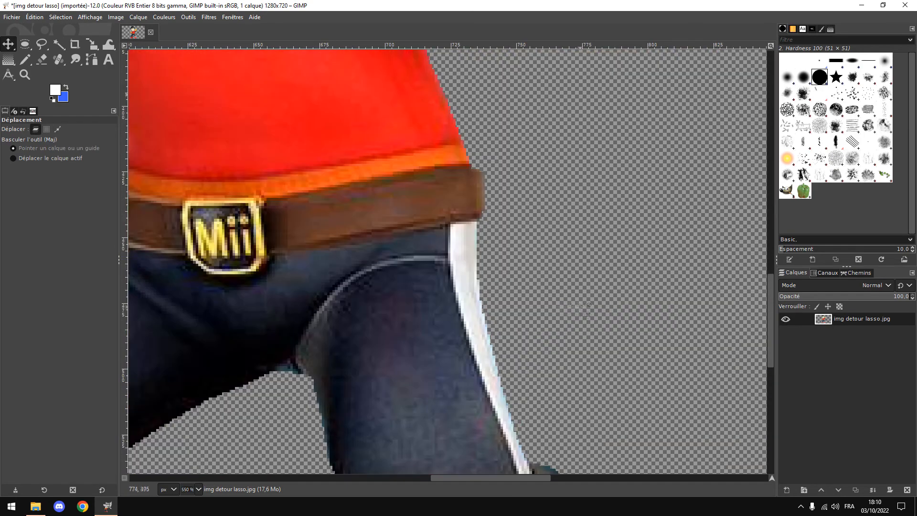
scroll(580, 305, down, 6)
scroll(597, 287, up, 4)
click(41, 44)
mouse_move(383, 90)
mouse_down()
mouse_move(434, 113)
mouse_move(493, 207)
mouse_move(515, 322)
mouse_up()
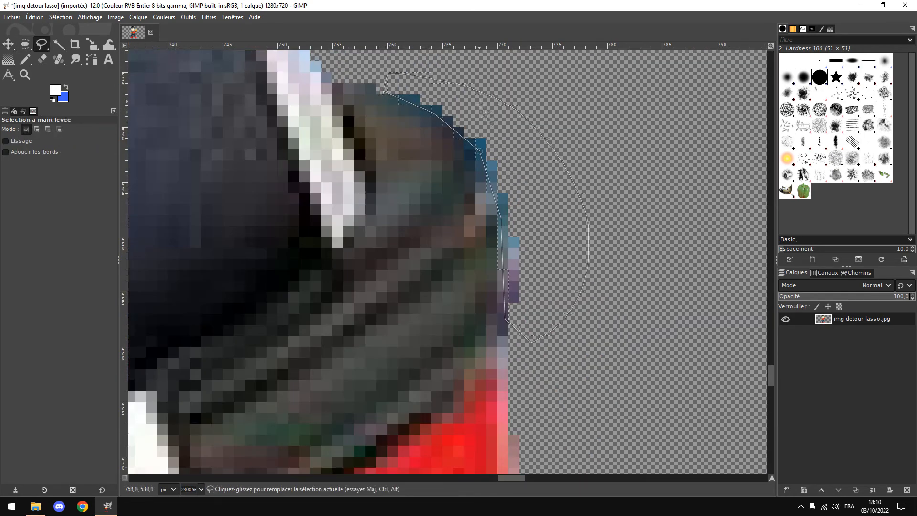
key(Delete)
click(25, 44)
click(580, 335)
scroll(583, 341, down, 10)
click(258, 171)
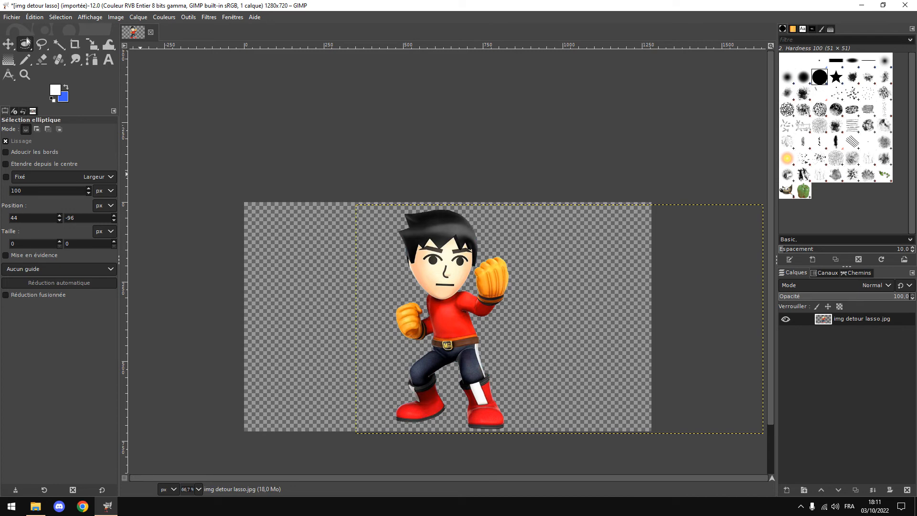
Step: Export the image as "exemple pour tuto.png" to the "detourer image gimp" folder and open the exported file from File Explorer
click(8, 44)
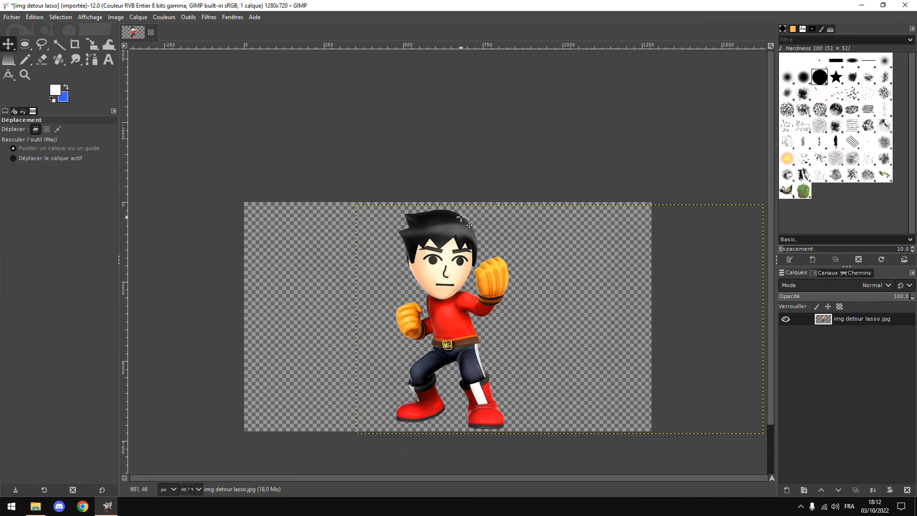
click(13, 17)
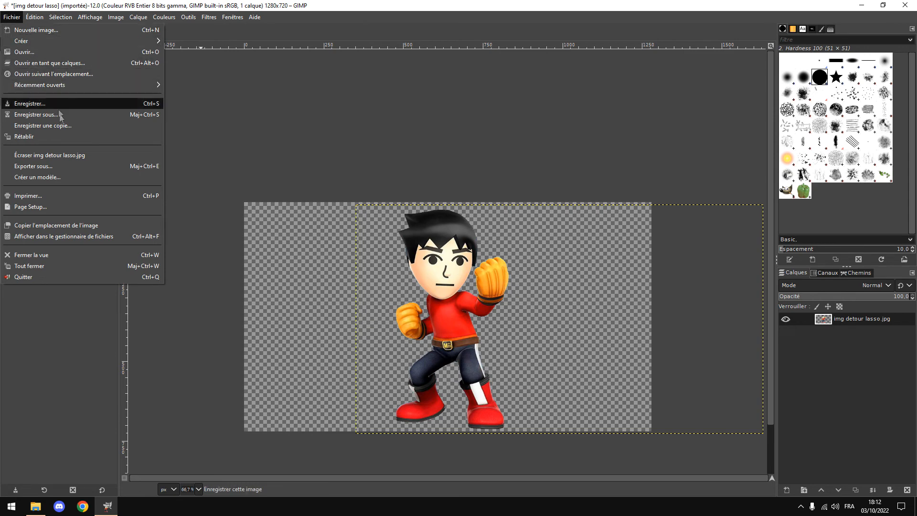
click(67, 166)
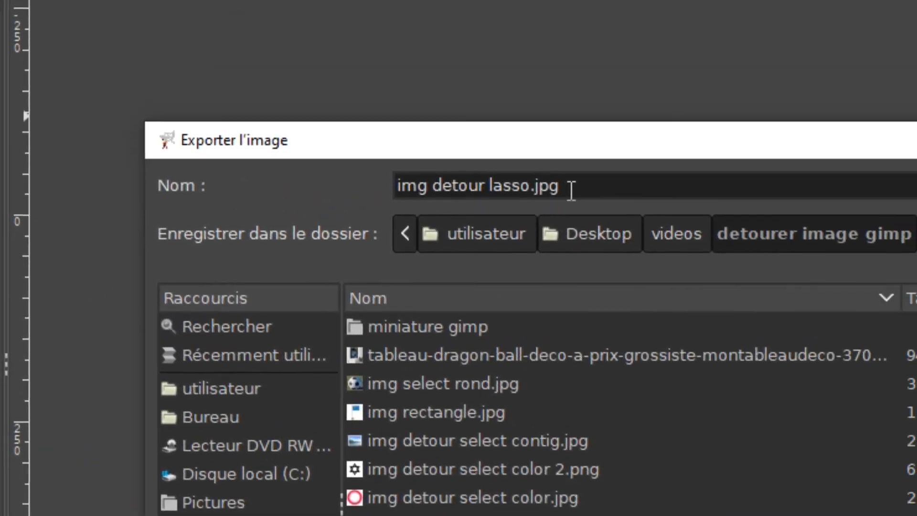
key(BackSpace)
key(BackSpace)
key(BackSpace)
key(BackSpace)
key(BackSpace)
key(BackSpace)
key(BackSpace)
key(BackSpace)
key(BackSpace)
key(BackSpace)
key(BackSpace)
key(BackSpace)
key(BackSpace)
key(BackSpace)
key(BackSpace)
key(BackSpace)
key(BackSpace)
key(BackSpace)
key(BackSpace)
key(BackSpace)
text(exemple pour tuto.png)
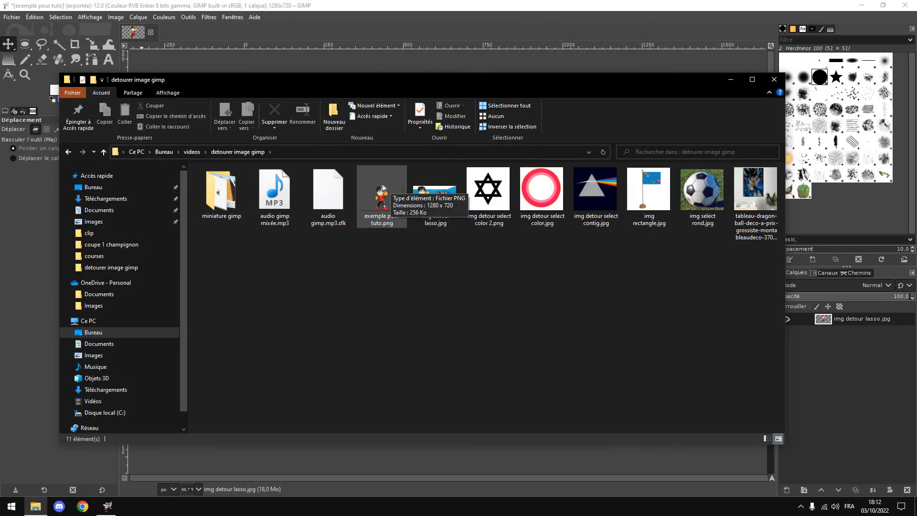
double_click(381, 189)
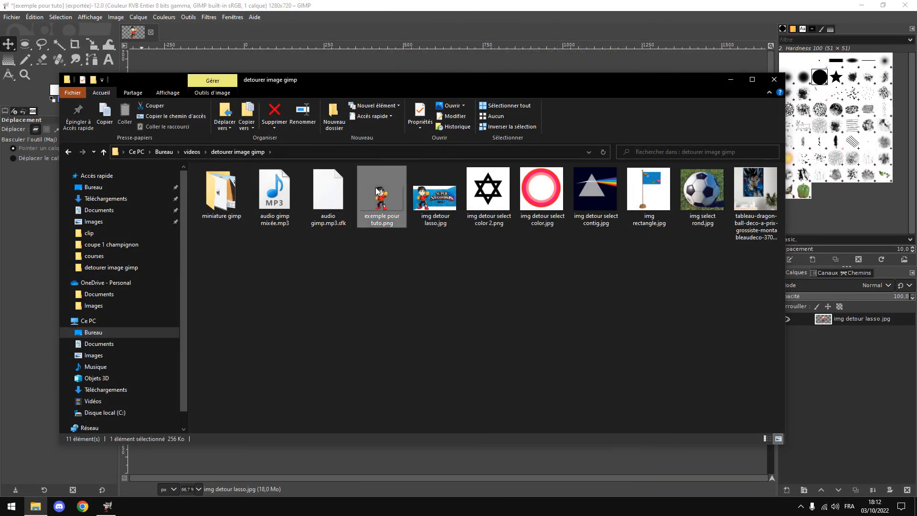